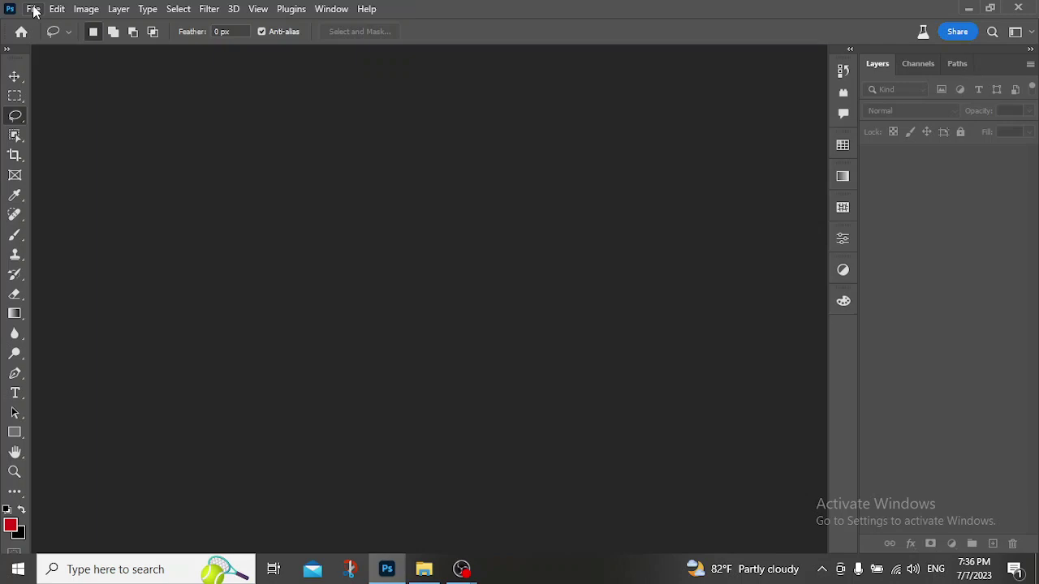
# - Open photo 123.jpg from the Desktop, a 1200 × 1600 px portrait
pyautogui.click(33, 10)
pyautogui.click(39, 37)
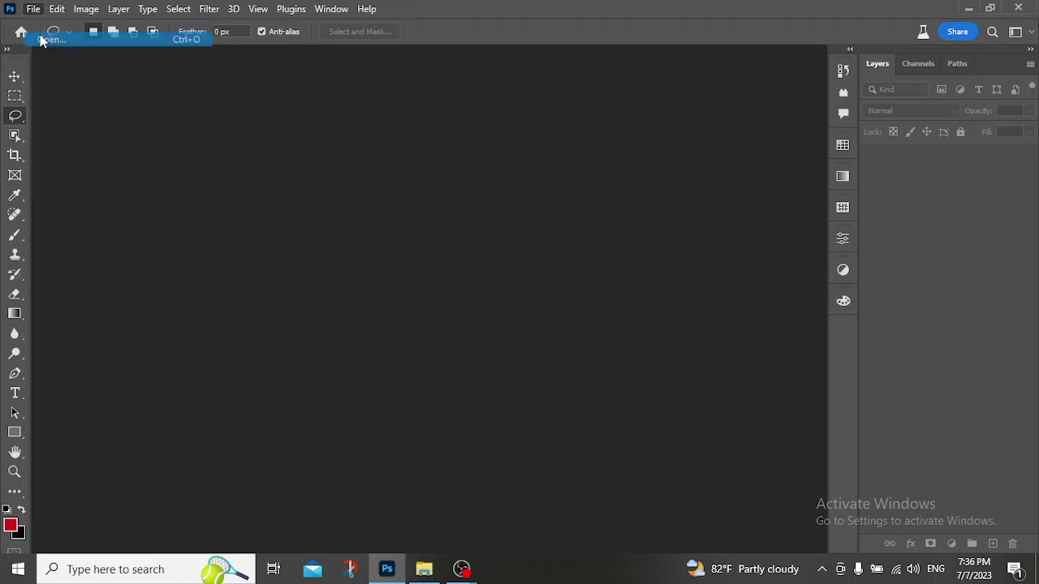
pyautogui.scroll(-3, 260, 144)
pyautogui.scroll(-1, 255, 144)
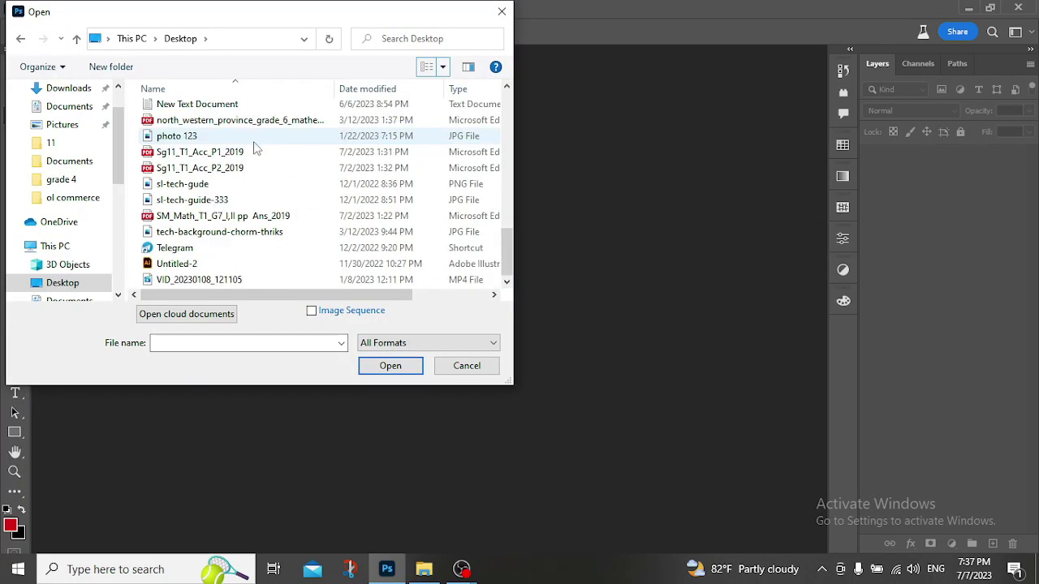
pyautogui.scroll(2, 243, 144)
pyautogui.click(235, 250)
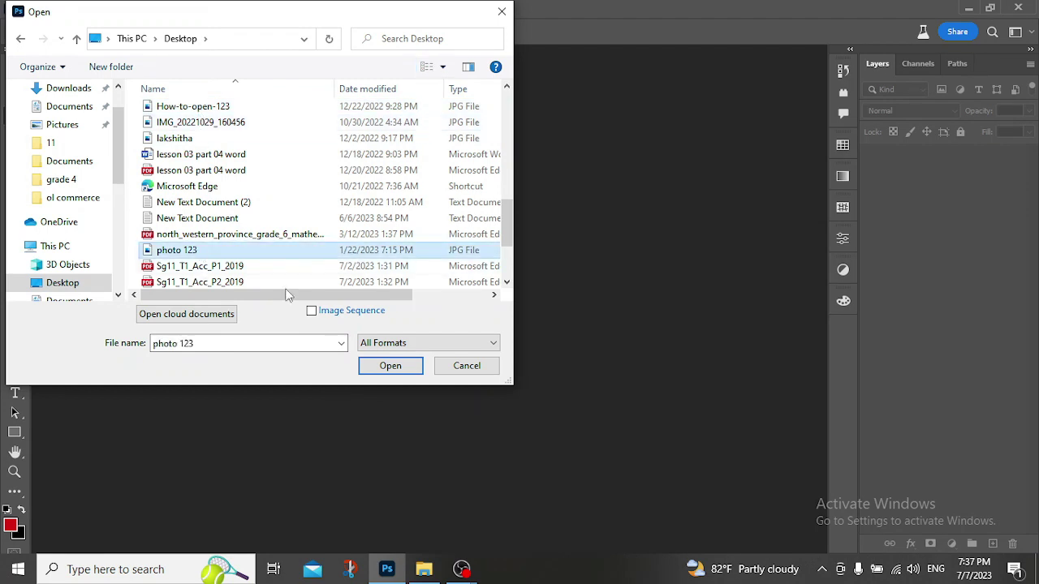
pyautogui.click(391, 366)
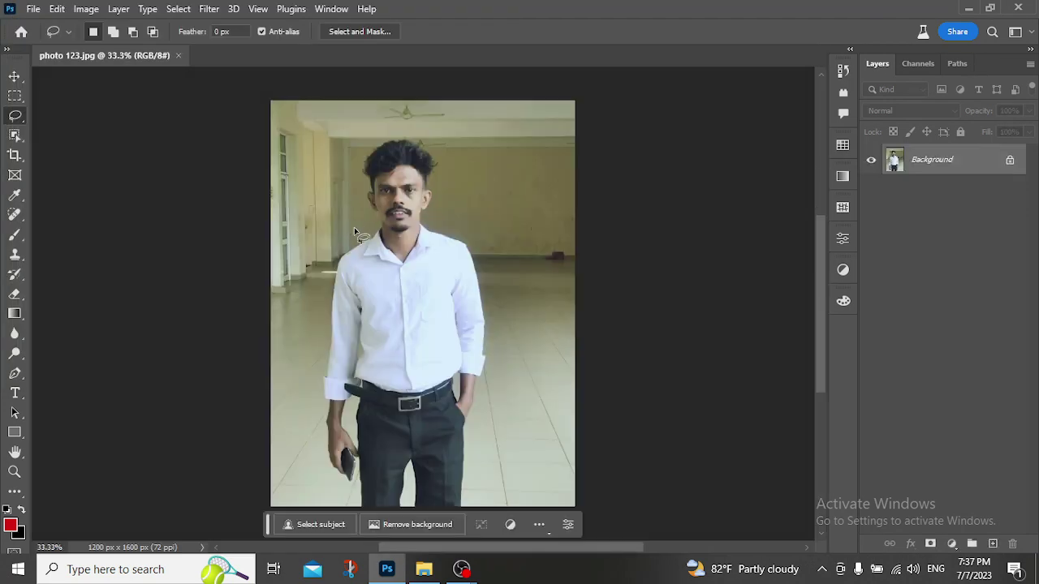
# - With the Lasso tool, enter Select and Mask in Overlay view and auto-select the man with Select Subject
pyautogui.click(14, 115)
pyautogui.click(381, 37)
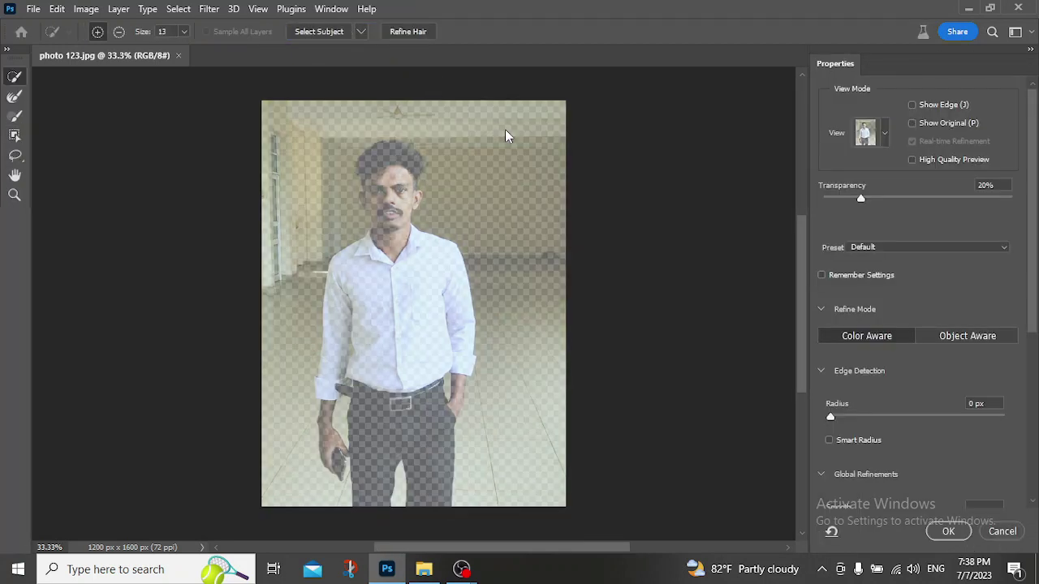
pyautogui.click(885, 135)
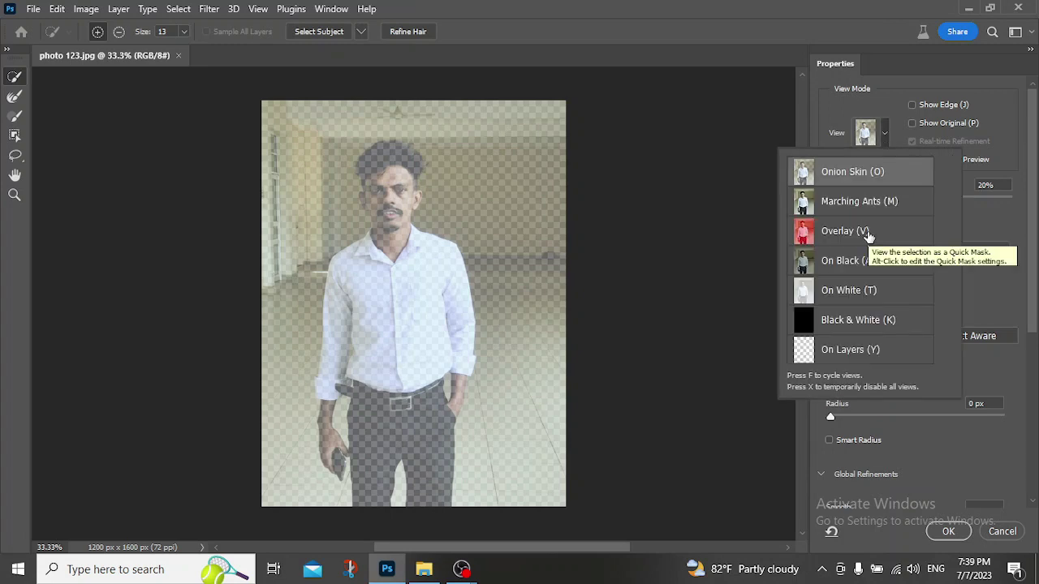
pyautogui.click(844, 231)
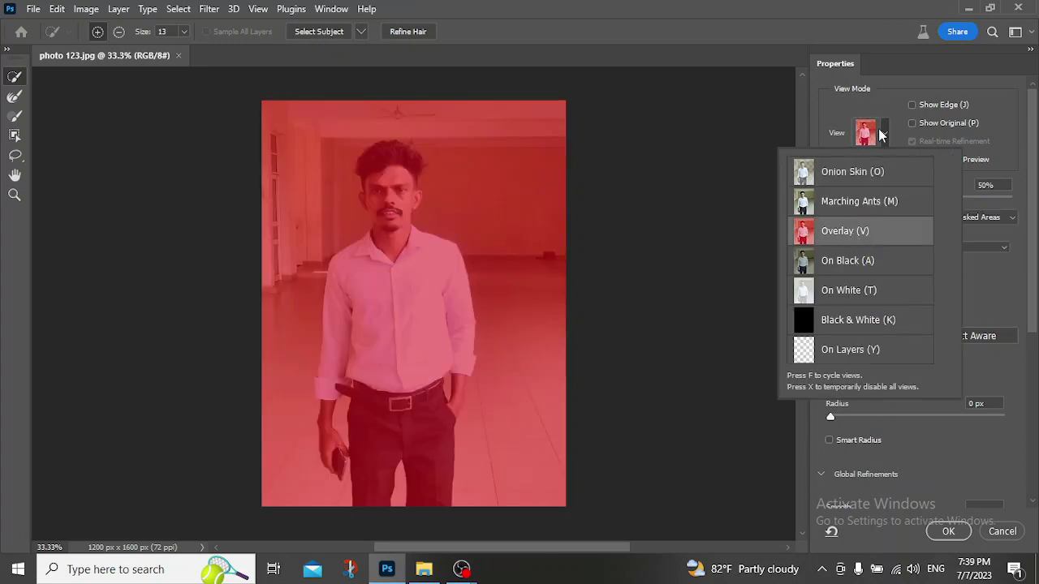
pyautogui.click(886, 136)
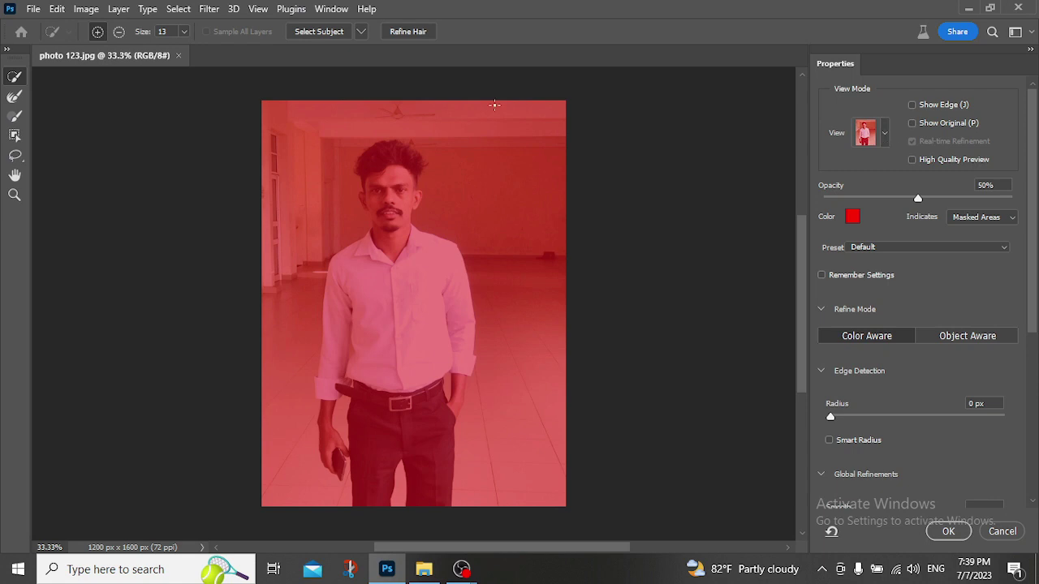
pyautogui.click(317, 34)
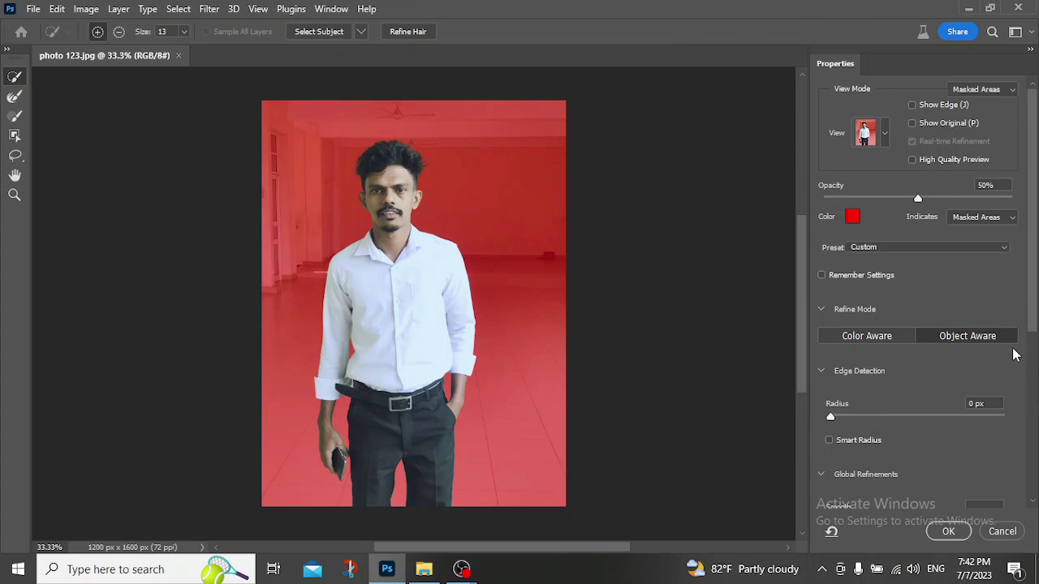
# - Set the refined subject's output to Selection and apply it
pyautogui.scroll(-3, 893, 366)
pyautogui.scroll(-3, 844, 405)
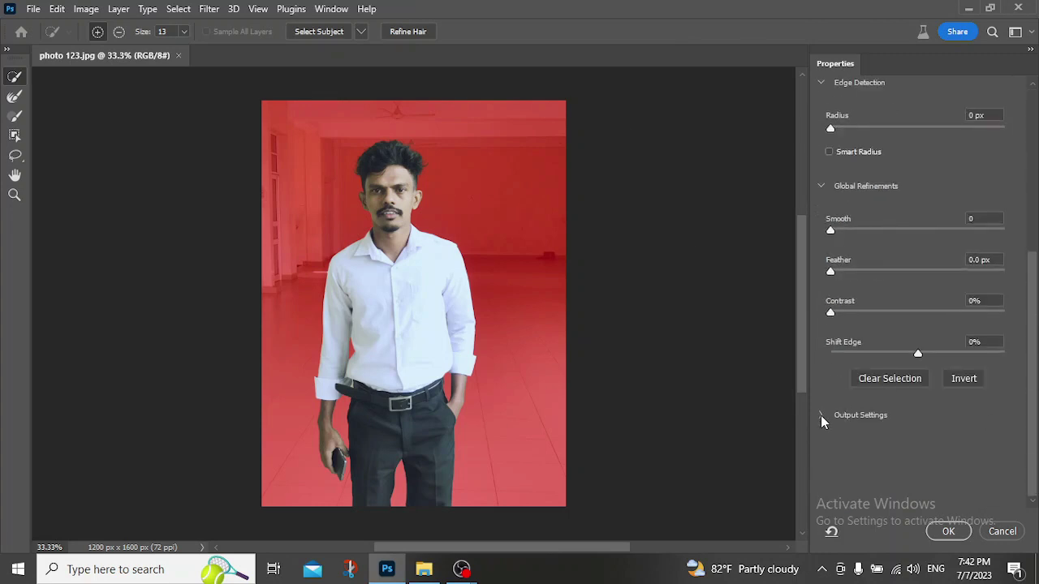
pyautogui.click(822, 416)
pyautogui.click(988, 496)
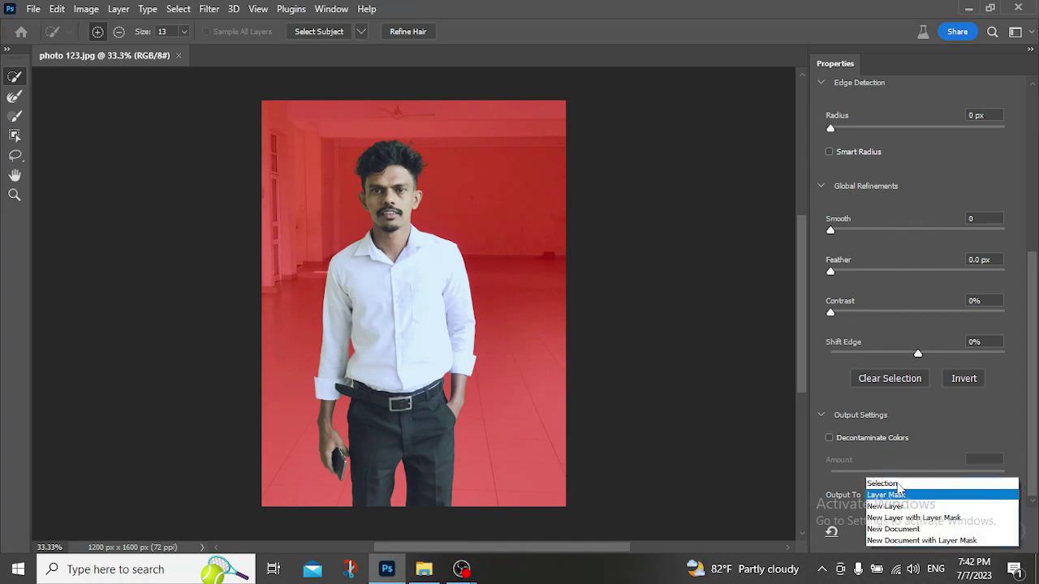
pyautogui.click(898, 482)
pyautogui.click(956, 531)
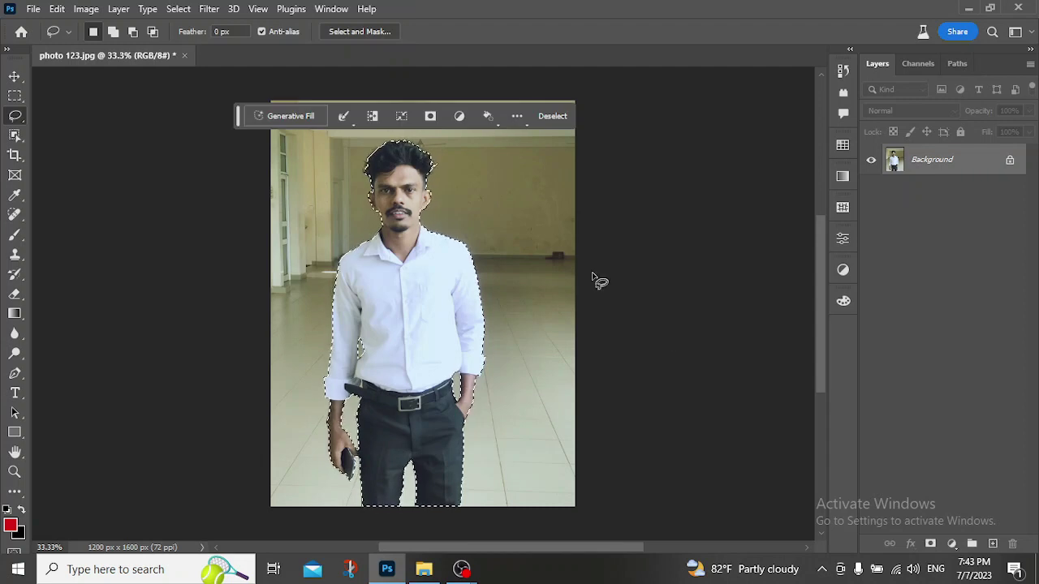
# - Use Select Inverse so the background around the man is selected, then start Generative Fill
pyautogui.rightClick(392, 268)
pyautogui.click(433, 290)
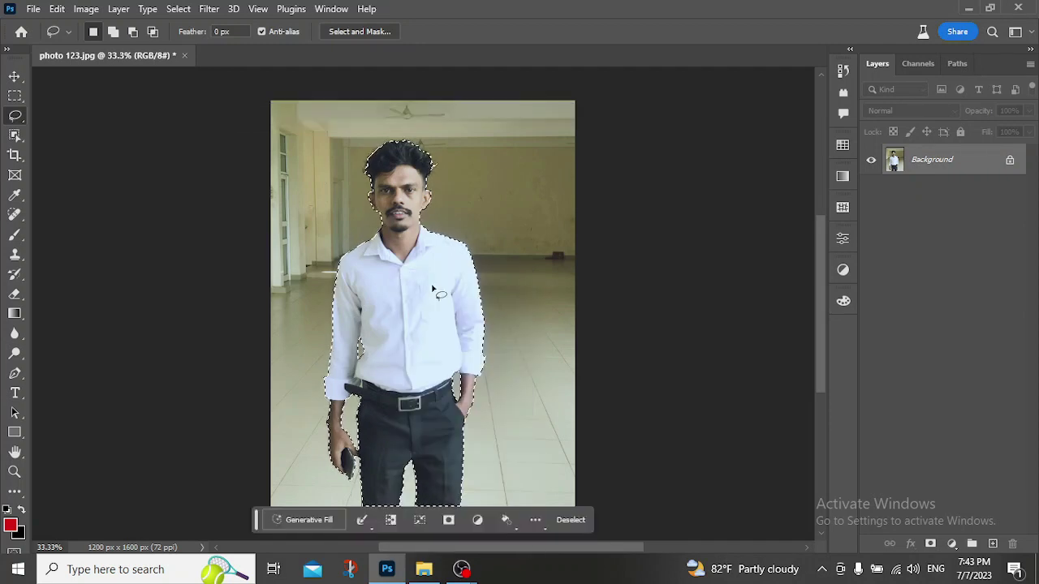
pyautogui.click(303, 521)
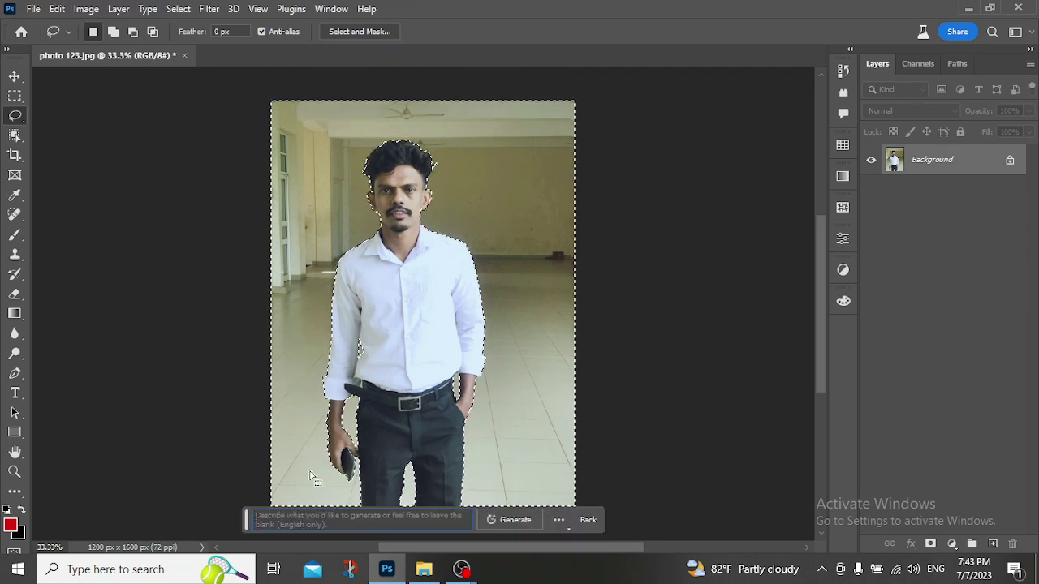
pyautogui.moveTo(358, 520)
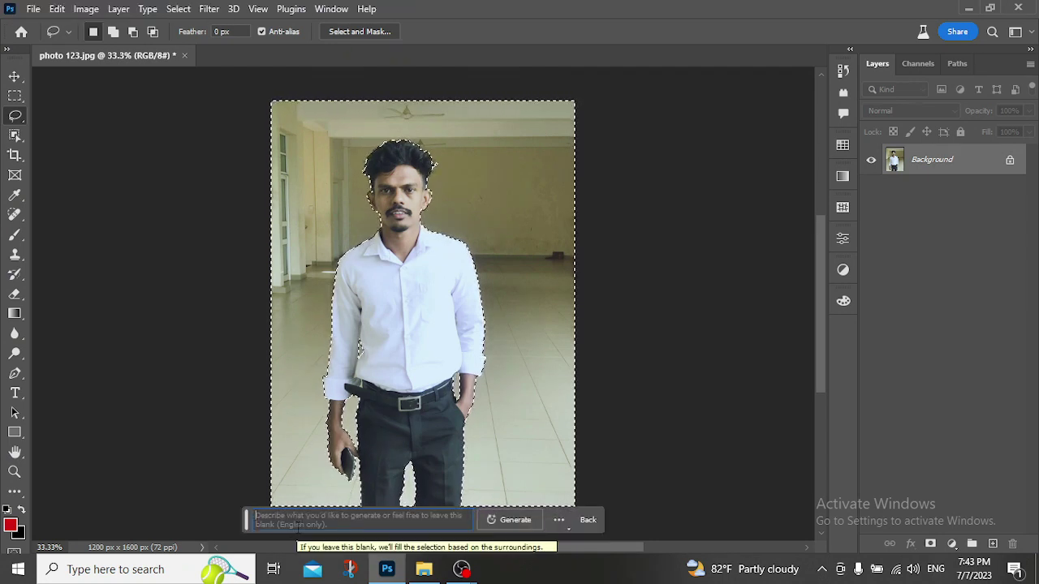
# - Generate a background from the prompt 'make bacground blur' and keep the first blurred variation
pyautogui.click(298, 526)
pyautogui.write('make b')
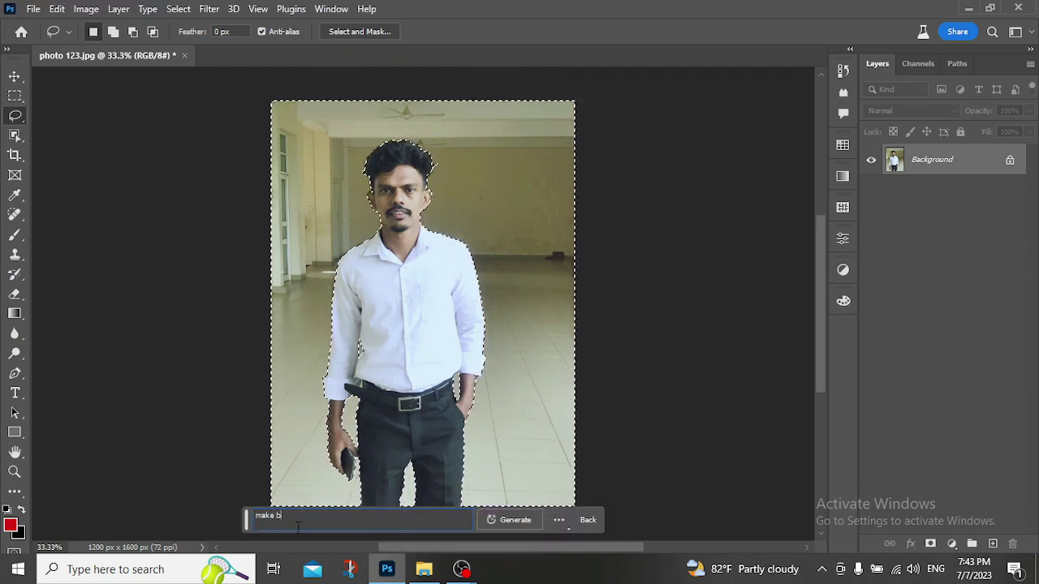
pyautogui.write('acgrou')
pyautogui.write('nd blu')
pyautogui.write('r')
pyautogui.click(842, 238)
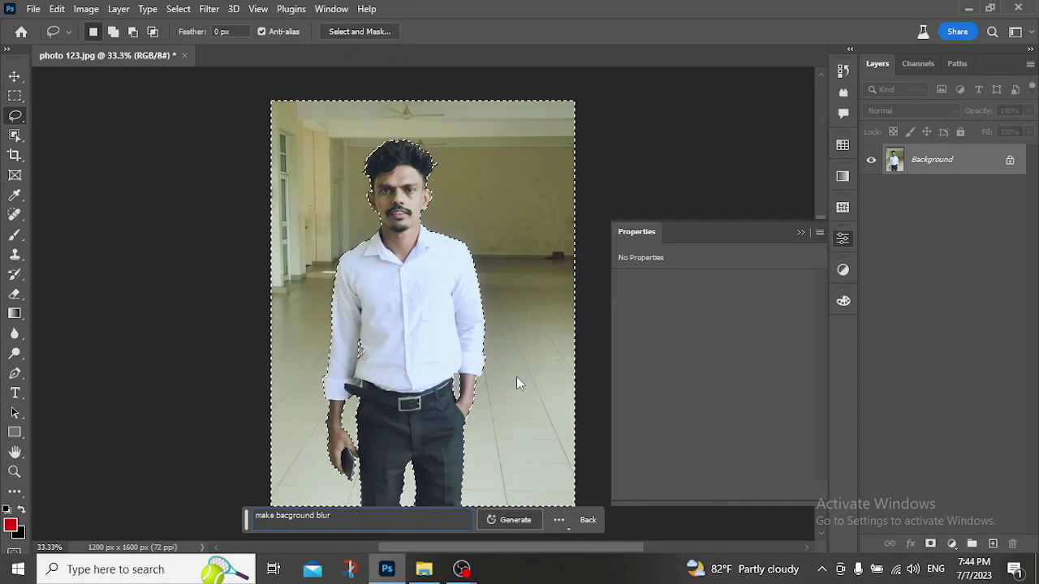
pyautogui.press('Return')
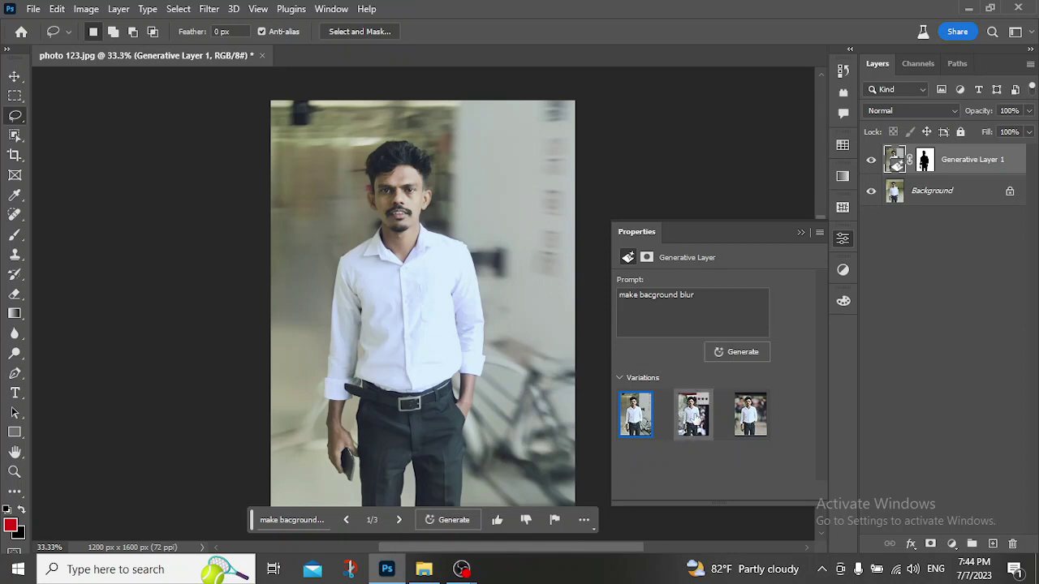
pyautogui.click(692, 416)
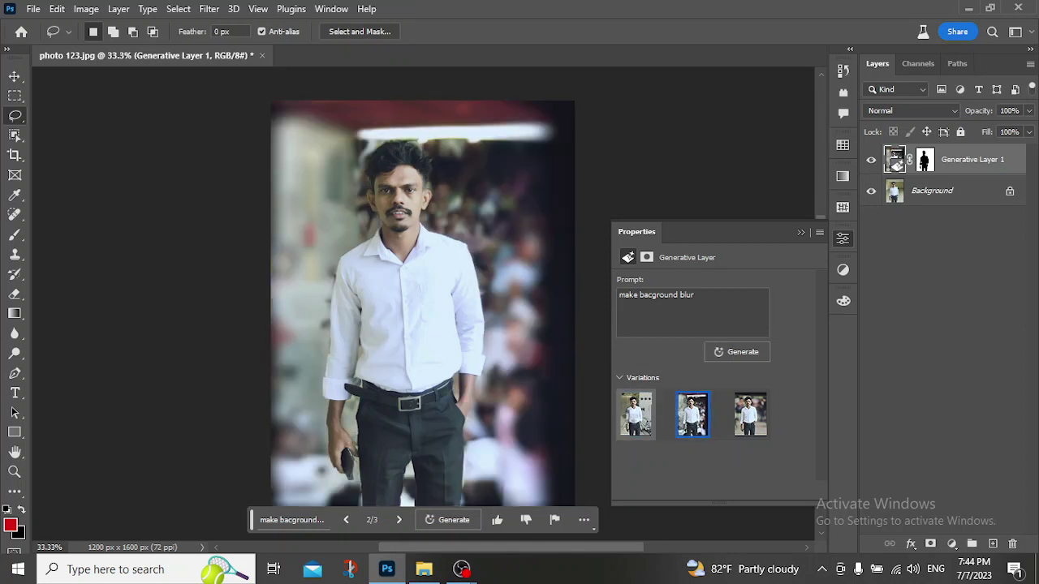
pyautogui.click(634, 416)
pyautogui.click(301, 518)
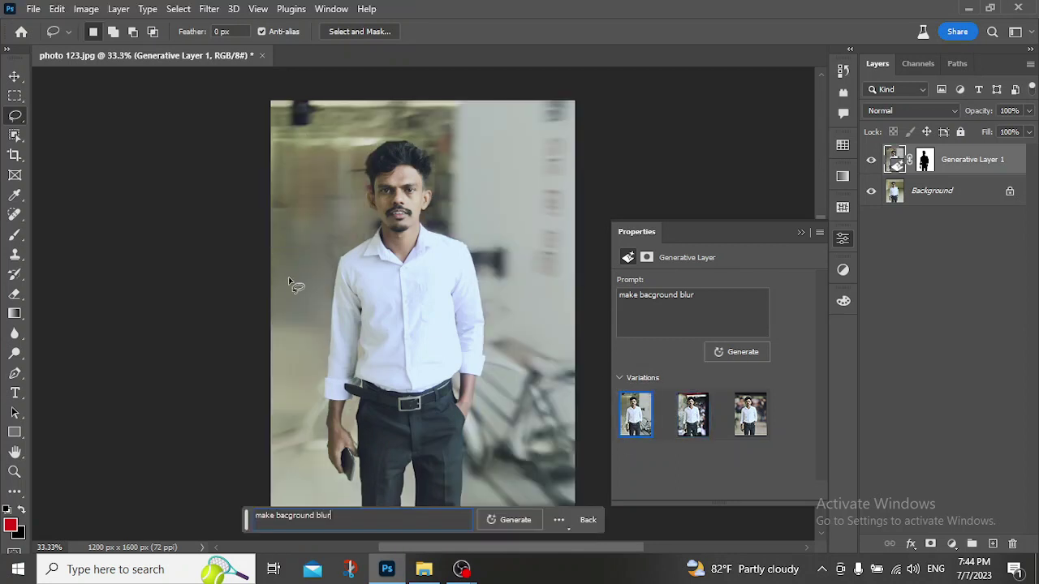
# - Generate new backgrounds from the prompt "change background'A sunset evening'"
pyautogui.press('BackSpace')
pyautogui.press('BackSpace')
pyautogui.press('BackSpace')
pyautogui.press('BackSpace')
pyautogui.press('BackSpace')
pyautogui.press('BackSpace')
pyautogui.write('m')
pyautogui.press('BackSpace')
pyautogui.press('BackSpace')
pyautogui.write('ba')
pyautogui.write('oun')
pyautogui.write('A')
pyautogui.write('nset')
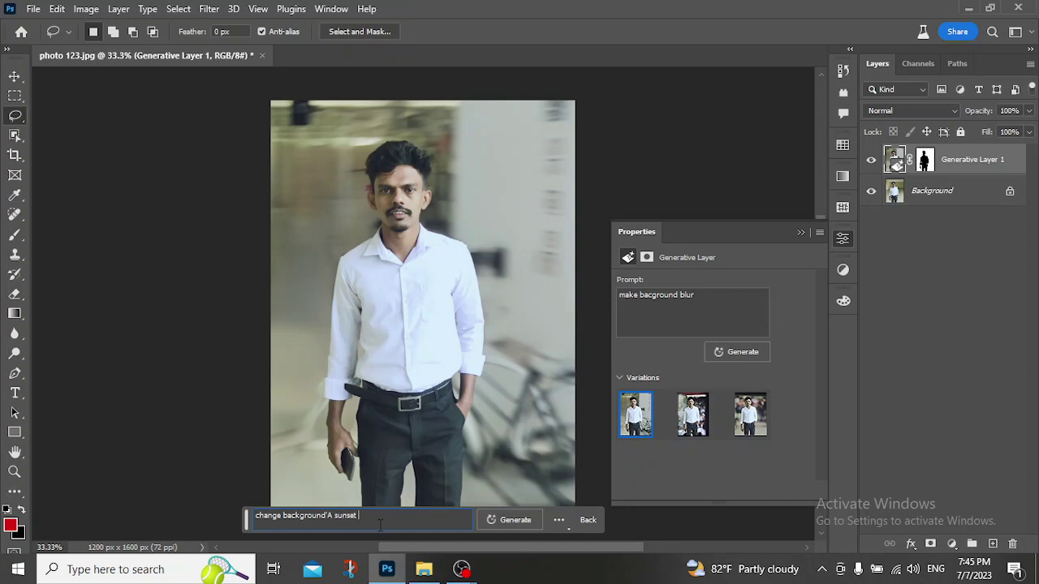
pyautogui.write('ve')
pyautogui.write('ning')
pyautogui.click(509, 522)
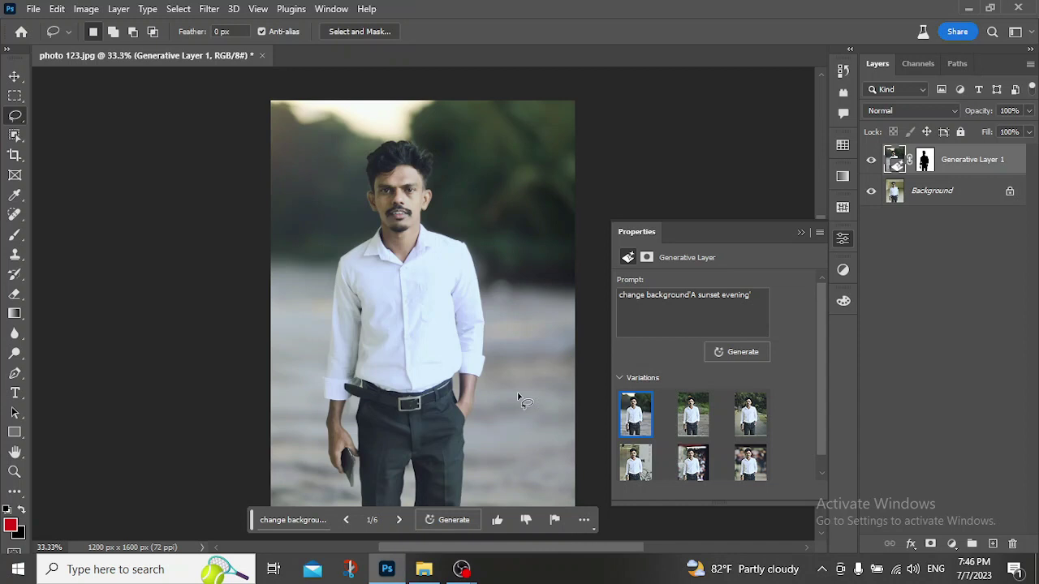
# - Apply the third sunset variation, the tree-lined leafy path
pyautogui.click(703, 420)
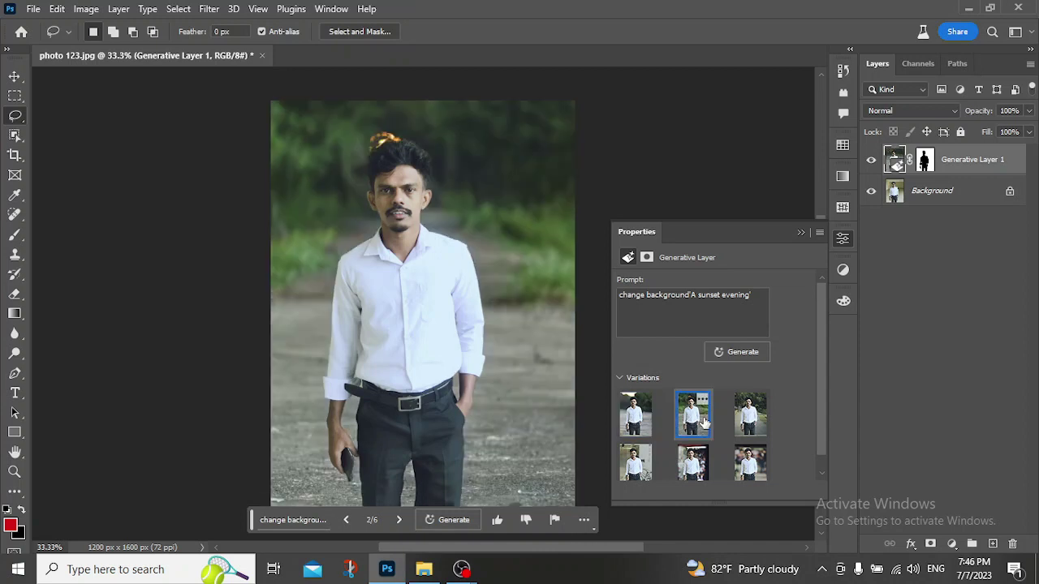
pyautogui.click(752, 420)
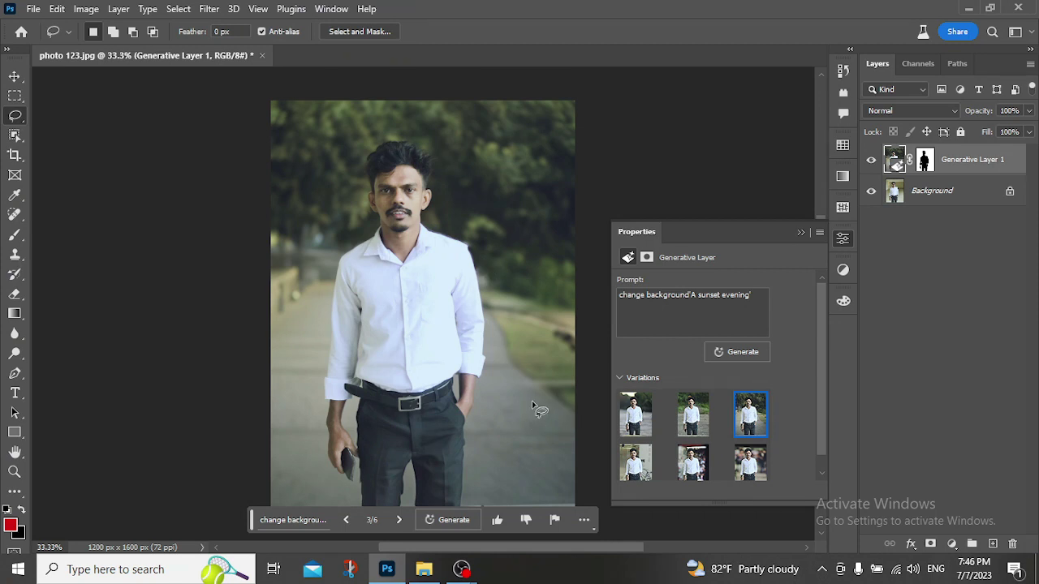
pyautogui.click(302, 520)
pyautogui.press('BackSpace')
pyautogui.press('BackSpace')
pyautogui.press('BackSpace')
pyautogui.press('BackSpace')
pyautogui.press('BackSpace')
pyautogui.press('BackSpace')
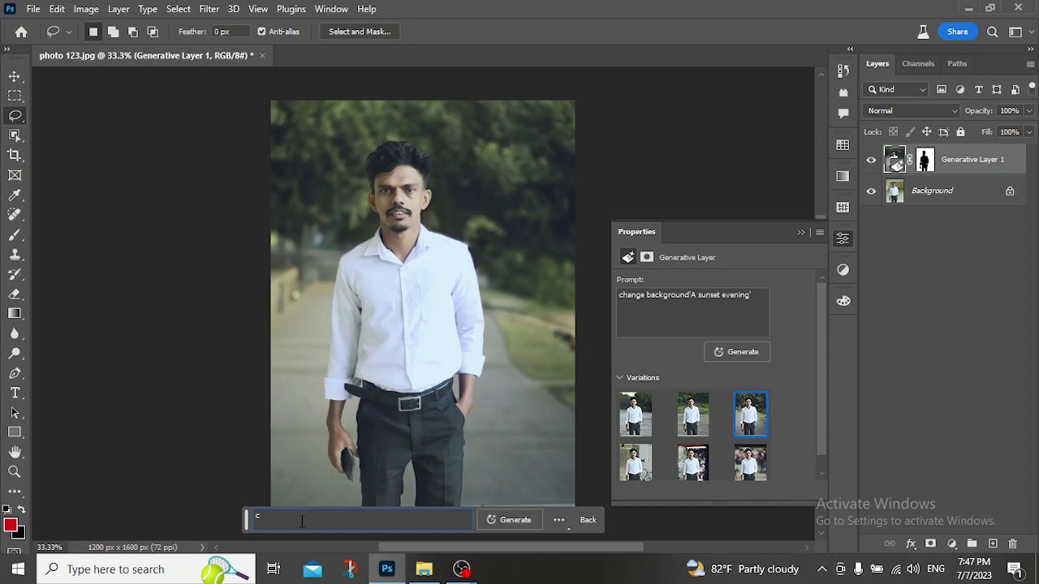
# - Generate "change background'An old city'" and keep the third variation, a weathered wall with wooden window
pyautogui.write('nge bac')
pyautogui.write('kground')
pyautogui.write("ity'")
pyautogui.click(512, 520)
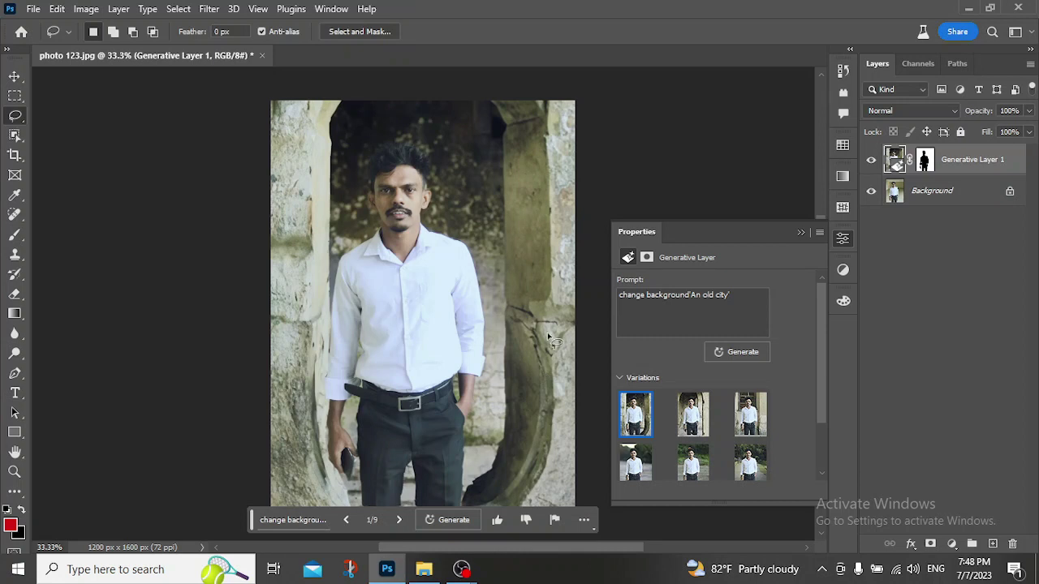
pyautogui.click(689, 419)
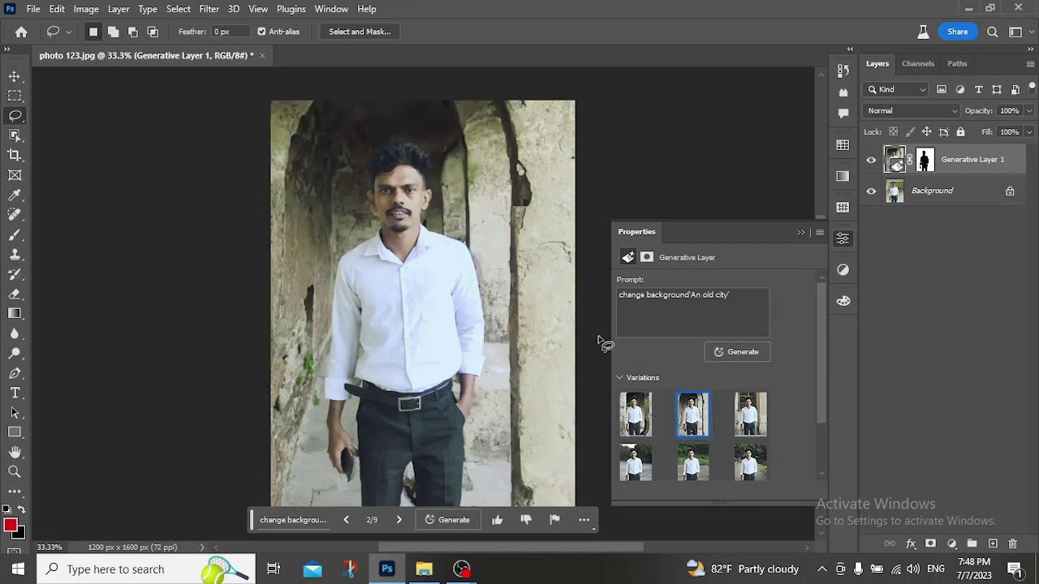
pyautogui.click(750, 428)
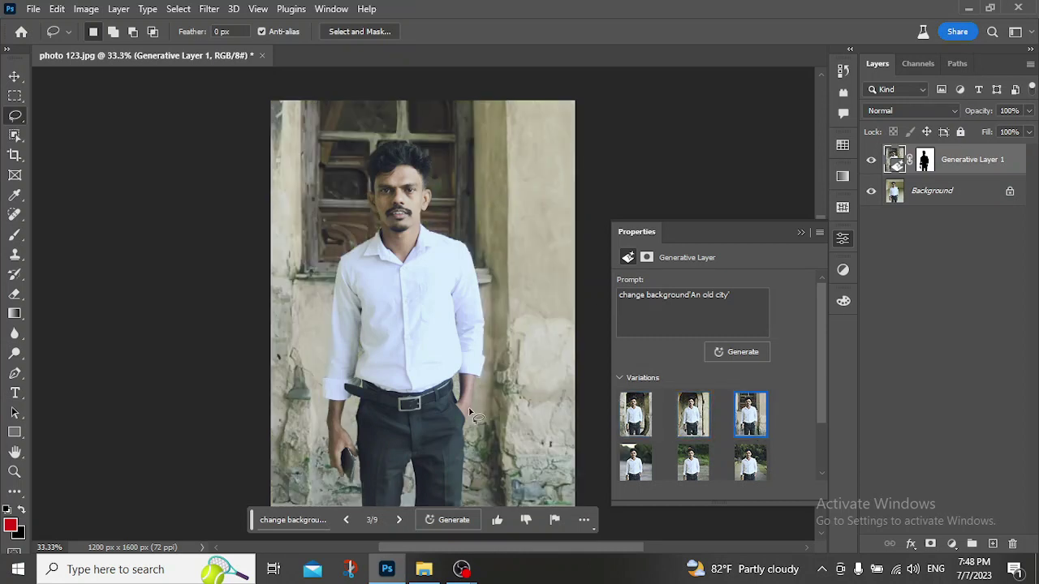
pyautogui.click(317, 521)
# - Generate backgrounds from a natural environment prompt
pyautogui.press('BackSpace')
pyautogui.press('BackSpace')
pyautogui.press('BackSpace')
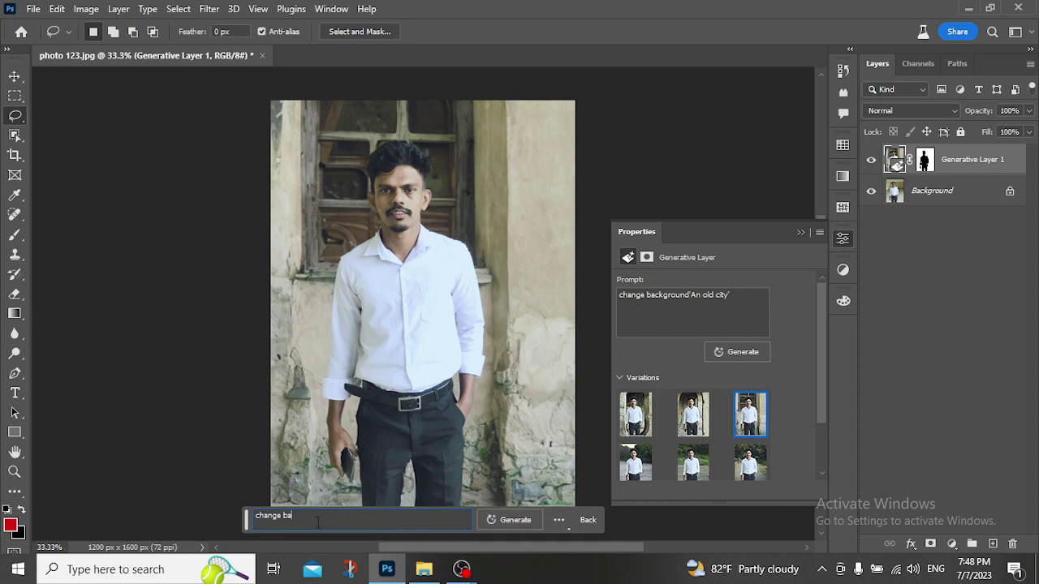
pyautogui.press('BackSpace')
pyautogui.press('BackSpace')
pyautogui.press('BackSpace')
pyautogui.write('ge')
pyautogui.write('ackgrou')
pyautogui.write('nd')
pyautogui.write(':')
pyautogui.write('ral envir')
pyautogui.write("oment'")
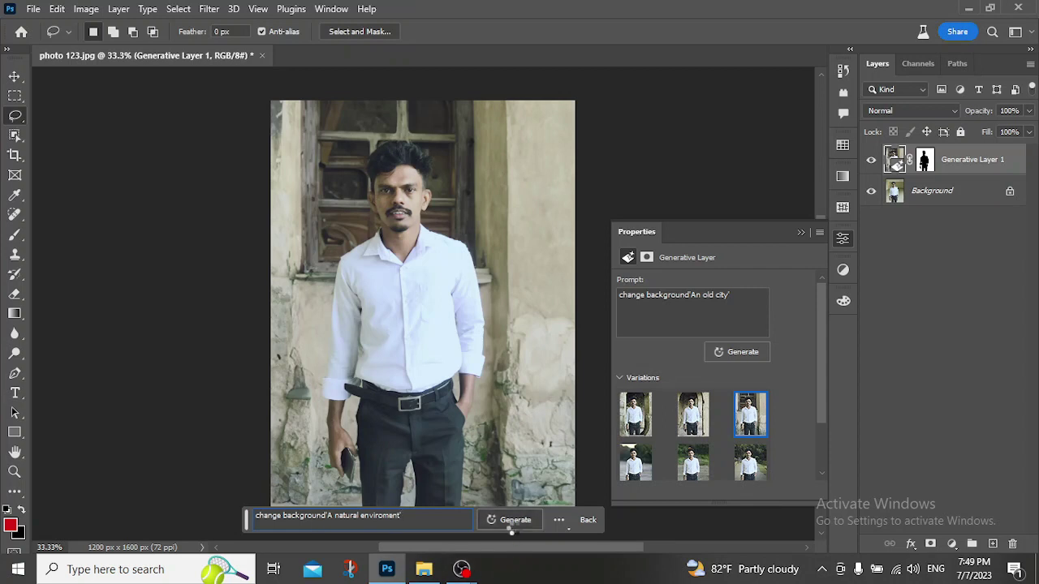
pyautogui.click(512, 524)
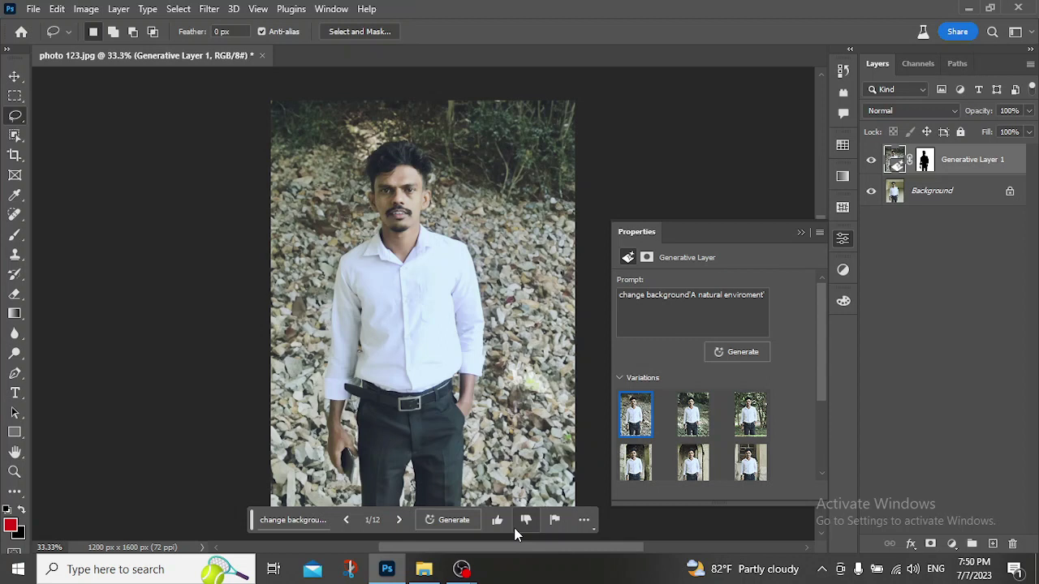
# - Keep the variation with trees behind the man, clear the prompt, and open then close the File menu
pyautogui.click(693, 414)
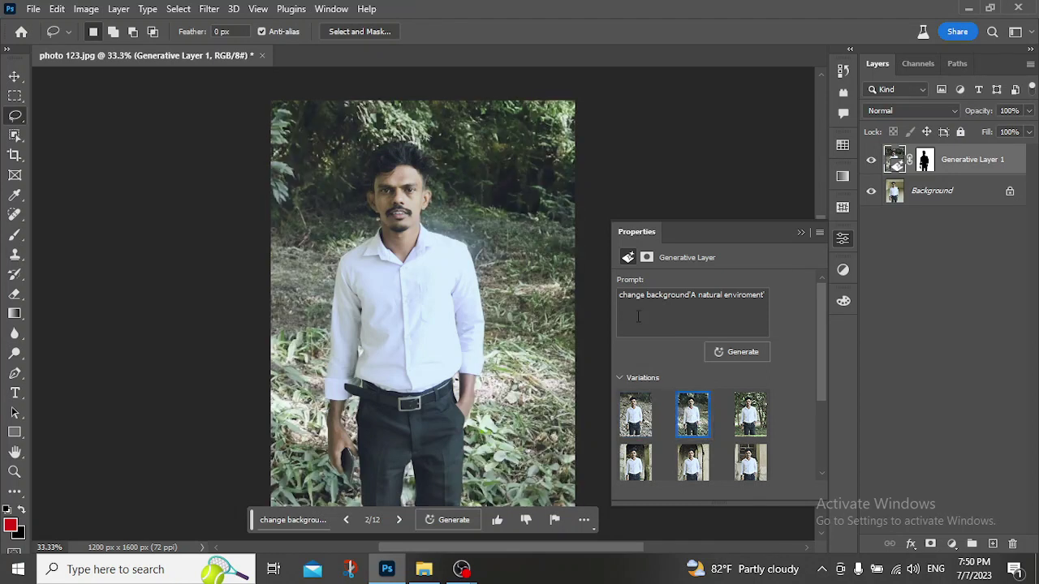
pyautogui.click(750, 414)
pyautogui.click(302, 522)
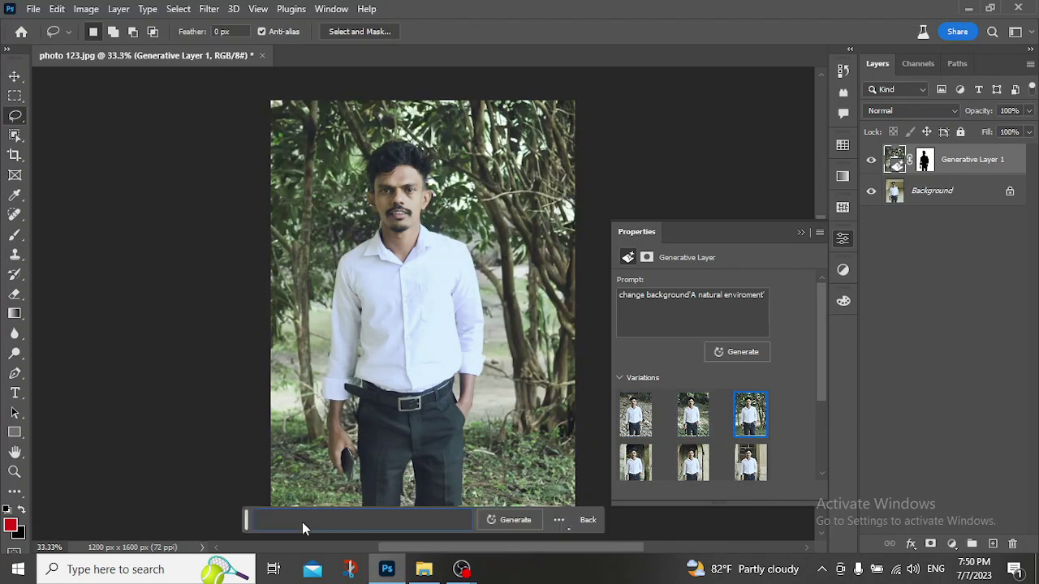
pyautogui.press('BackSpace')
pyautogui.press('BackSpace')
pyautogui.press('BackSpace')
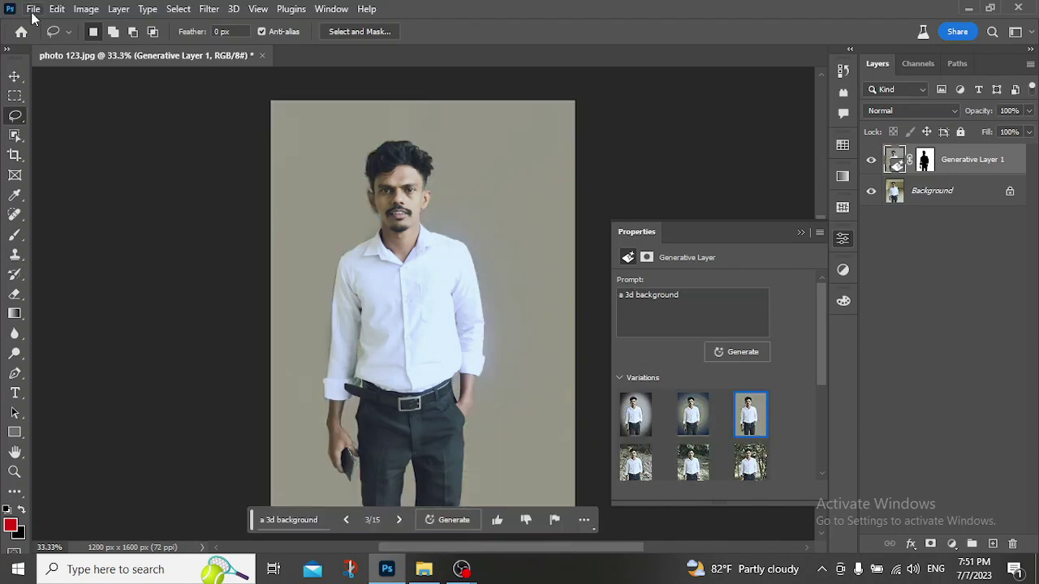
pyautogui.click(33, 9)
pyautogui.click(76, 531)
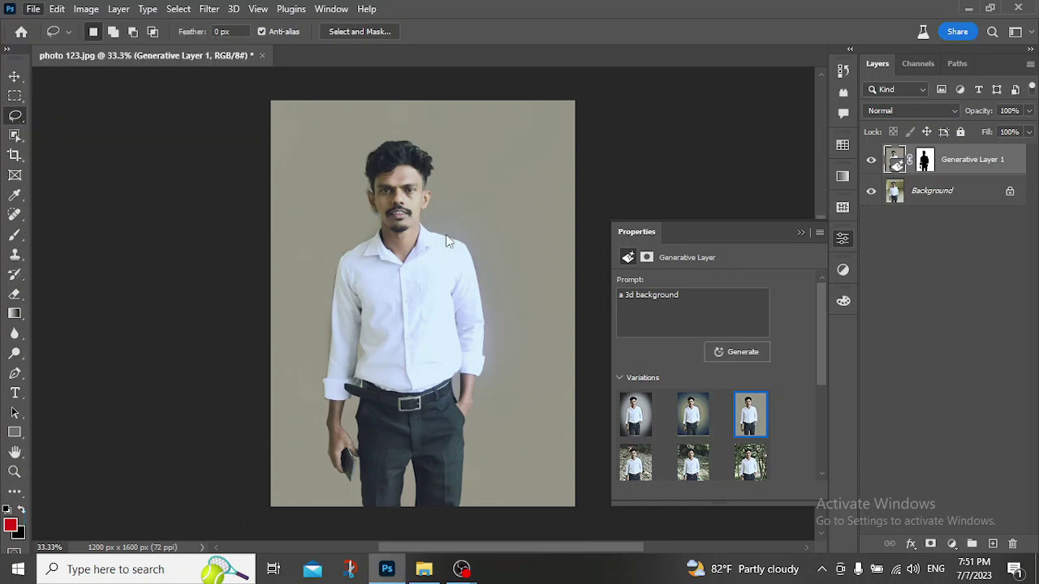